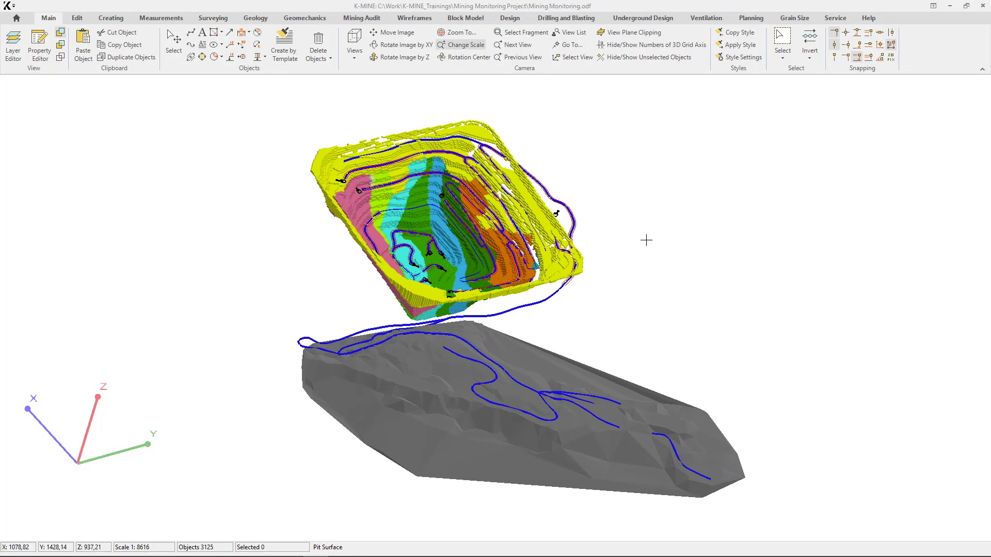
Step: Rotate the 3D pit model to a straight-down plan view and centre the pit
{"action": "middle_click_drag", "start_coordinate": [645, 240], "coordinate": [583, 348]}
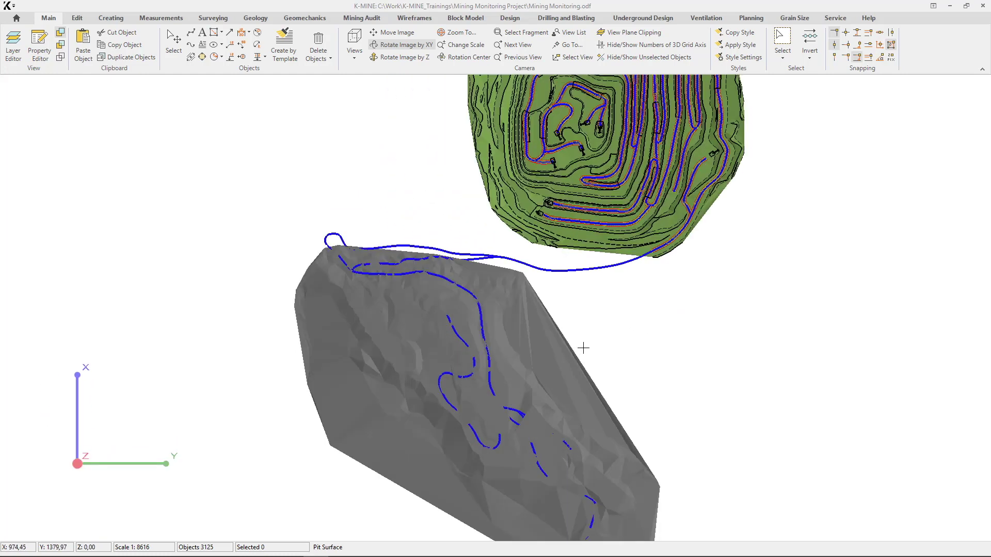
{"action": "middle_click_drag", "start_coordinate": [693, 245], "coordinate": [654, 355]}
Step: Zoom and pan onto the pit's haul-road network and bring up the Mining Audit tools
{"action": "scroll", "coordinate": [654, 355], "scroll_direction": "up", "scroll_amount": 5}
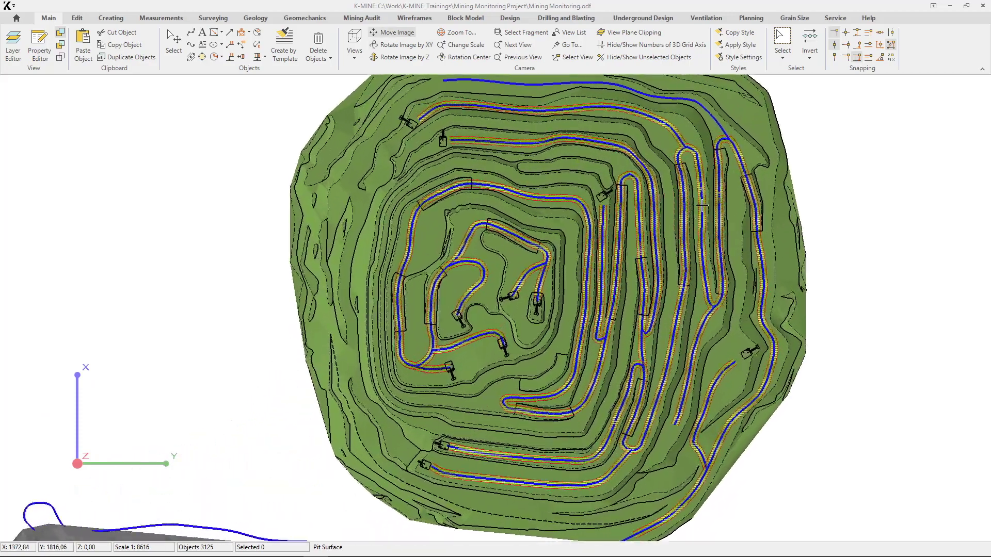
{"action": "scroll", "coordinate": [663, 128], "scroll_direction": "up", "scroll_amount": 2}
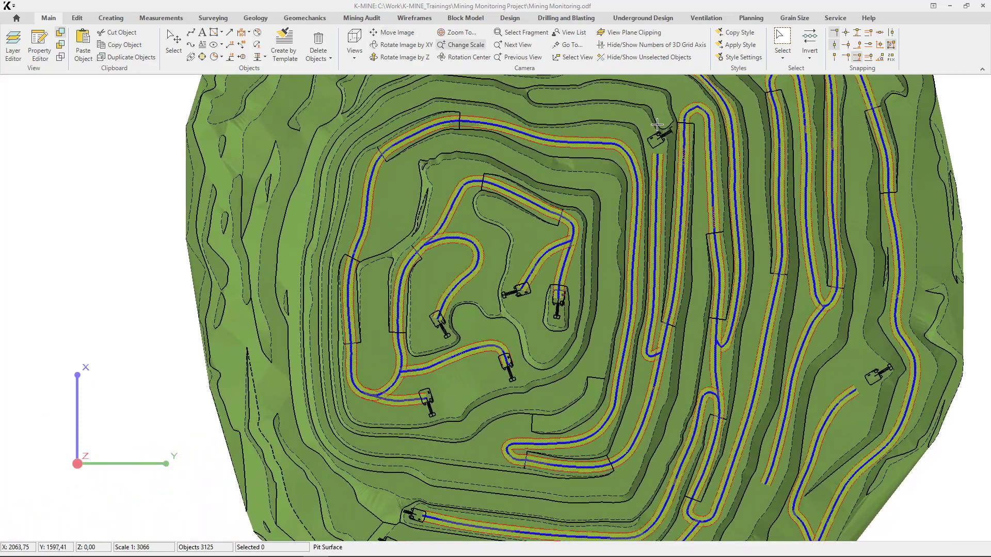
{"action": "middle_click_drag", "start_coordinate": [673, 195], "coordinate": [550, 257]}
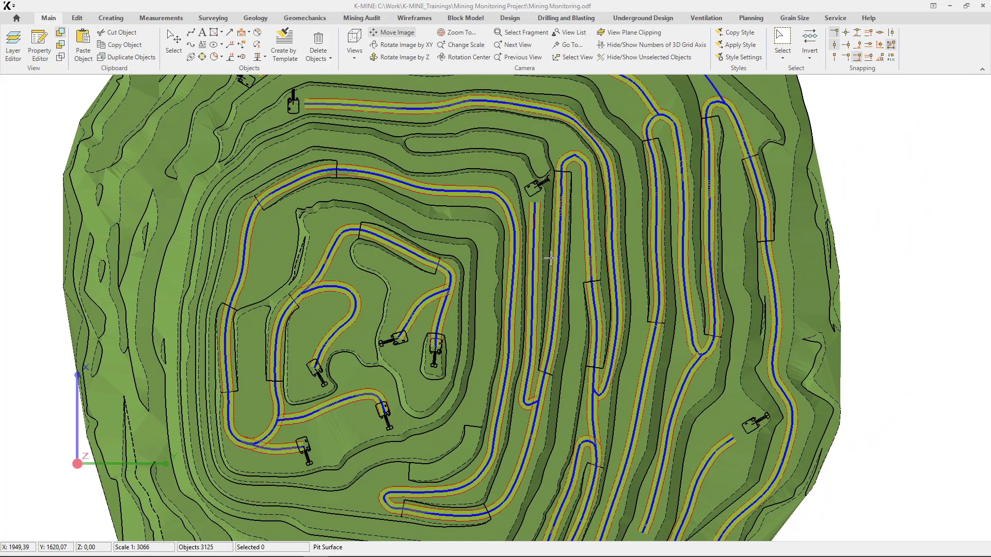
{"action": "left_click", "coordinate": [360, 19]}
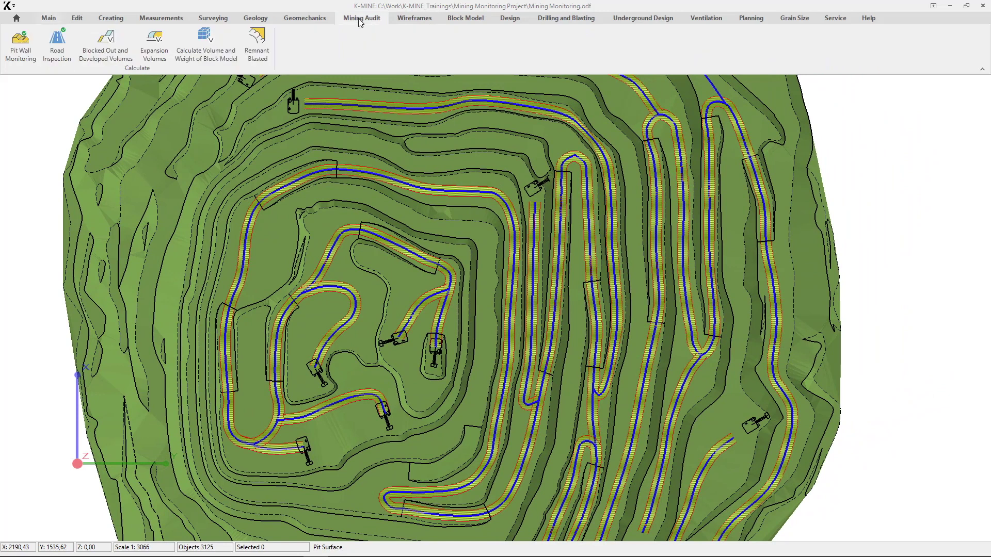
Step: Run Road Inspection on Quarry roads with minimum width 14, maximum slope 80 and interval 25
{"action": "left_click", "coordinate": [57, 41]}
{"action": "left_click_drag", "start_coordinate": [113, 104], "coordinate": [101, 153]}
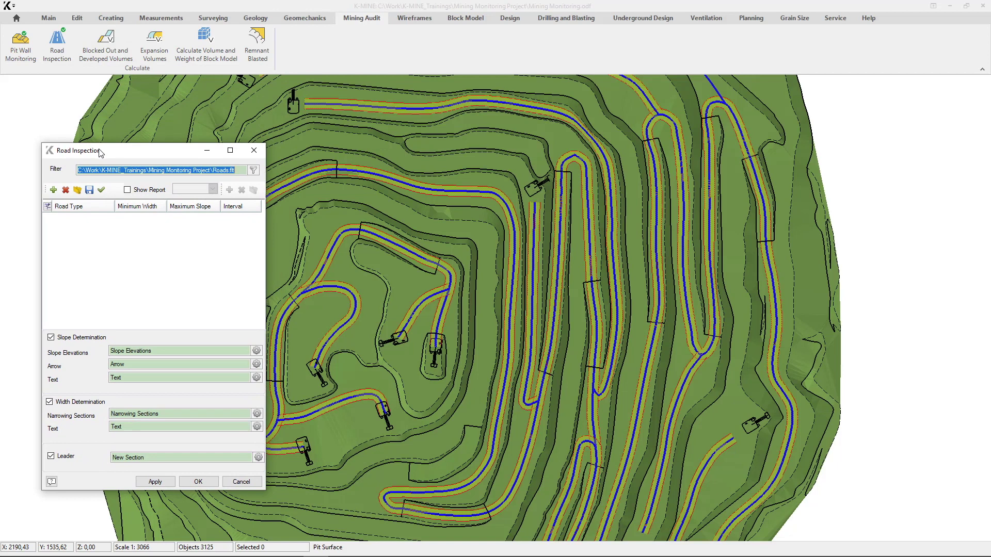
{"action": "left_click", "coordinate": [102, 190]}
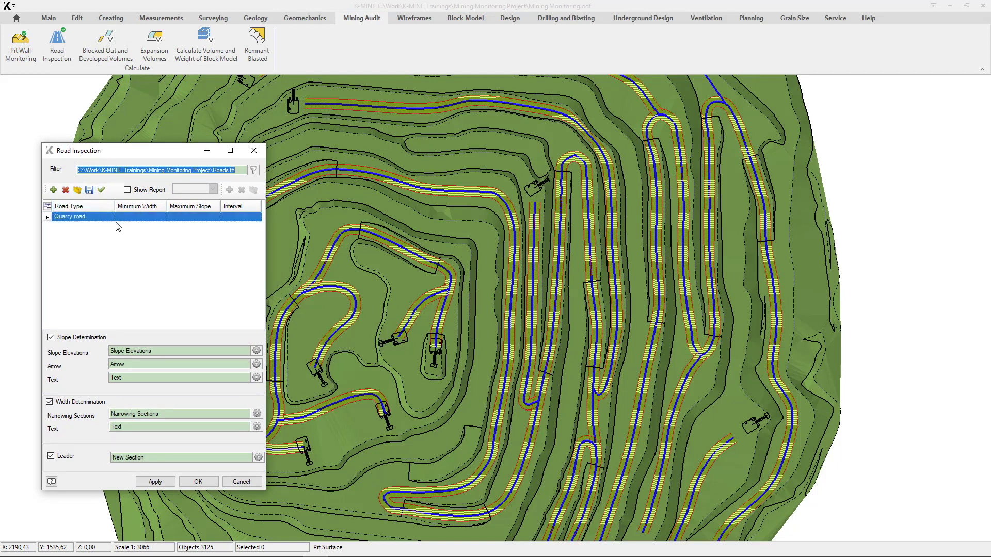
{"action": "left_click", "coordinate": [140, 217]}
{"action": "type", "text": "14"}
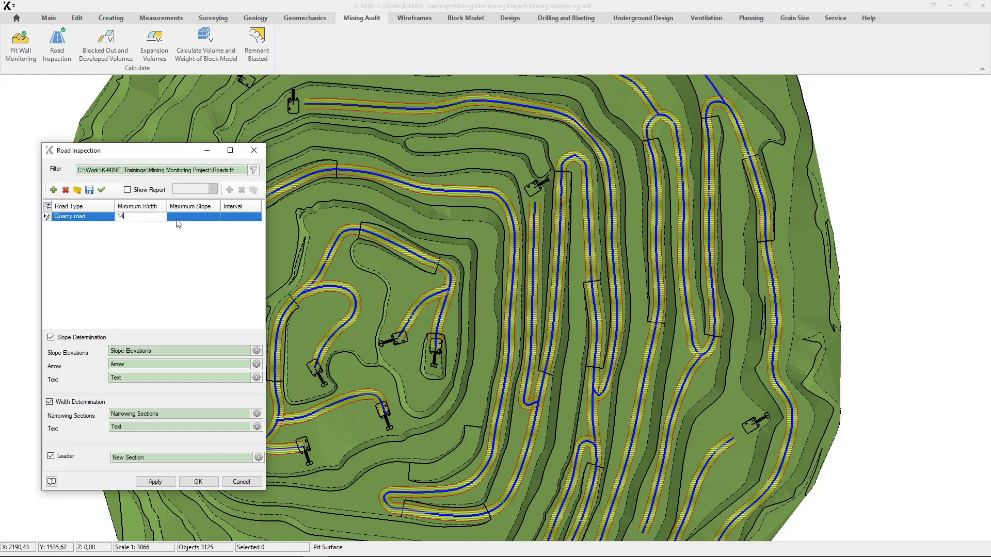
{"action": "left_click", "coordinate": [184, 216]}
{"action": "type", "text": "80"}
{"action": "left_click", "coordinate": [235, 219]}
{"action": "type", "text": "25"}
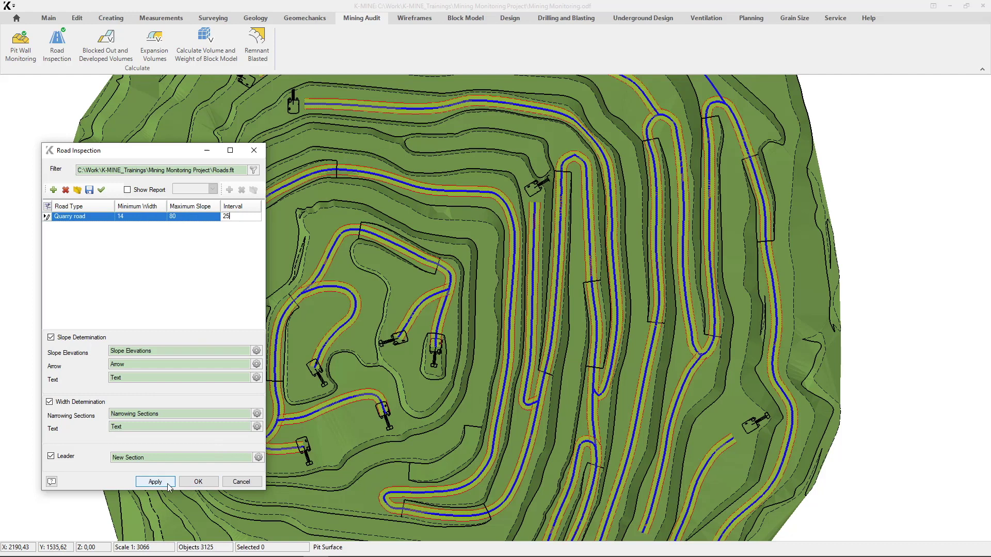
{"action": "left_click", "coordinate": [199, 482]}
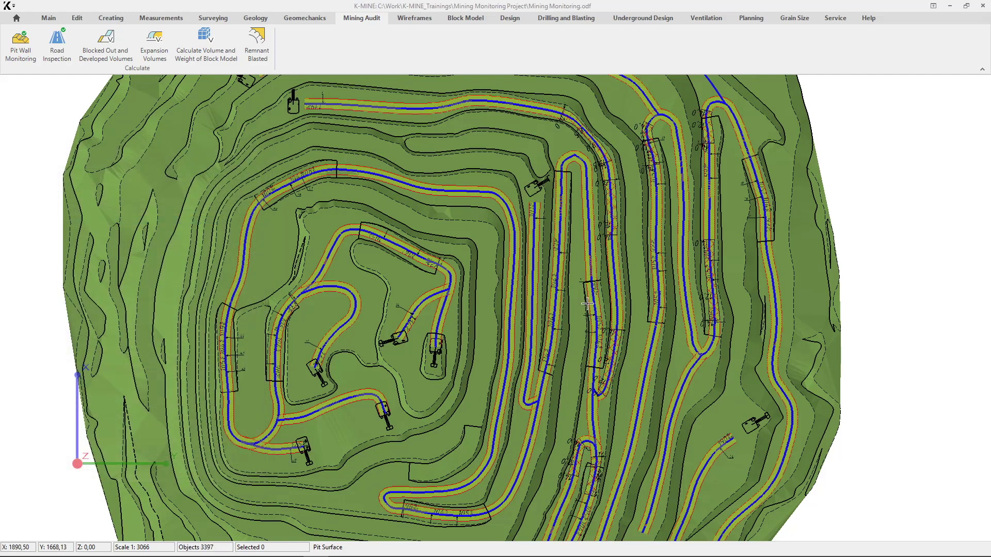
{"action": "middle_click_drag", "start_coordinate": [600, 295], "coordinate": [433, 355]}
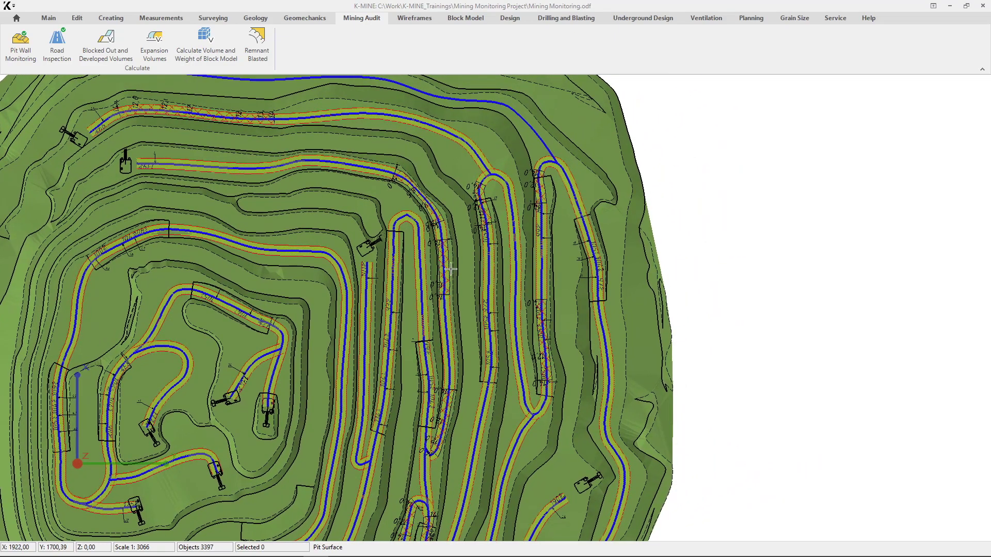
{"action": "scroll", "coordinate": [444, 249], "scroll_direction": "up", "scroll_amount": 5}
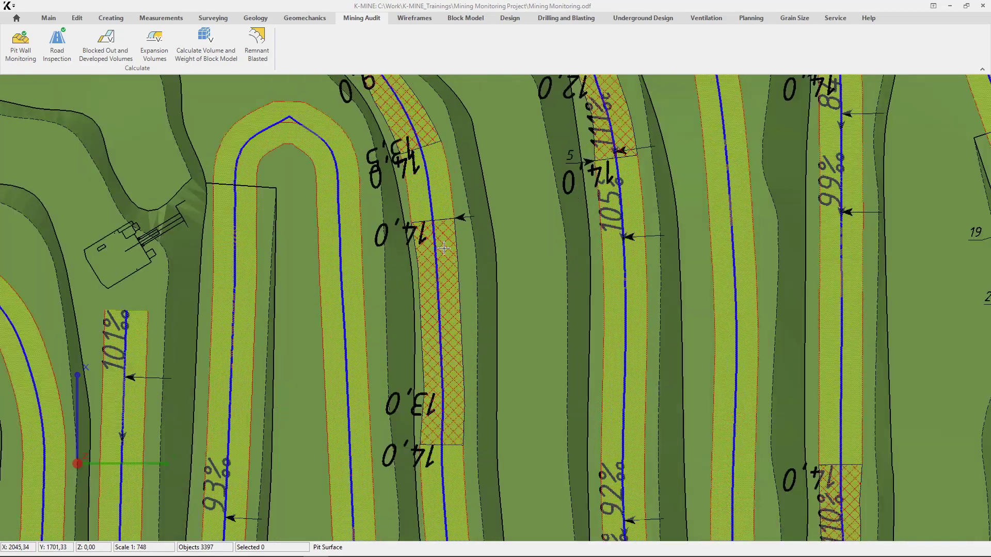
{"action": "middle_click_drag", "start_coordinate": [444, 248], "coordinate": [533, 172]}
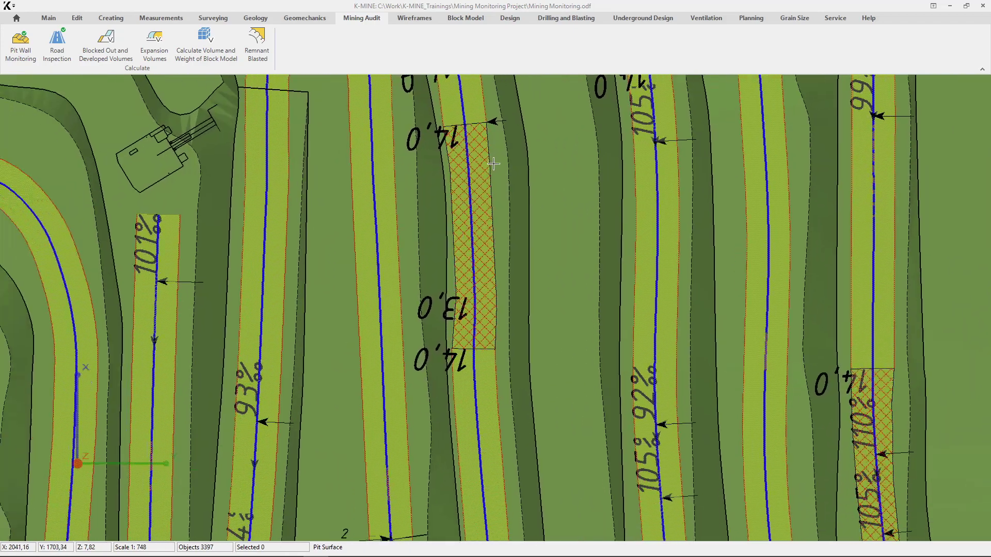
{"action": "scroll", "coordinate": [533, 172], "scroll_direction": "down", "scroll_amount": 1}
{"action": "middle_click_drag", "start_coordinate": [488, 471], "coordinate": [302, 109]}
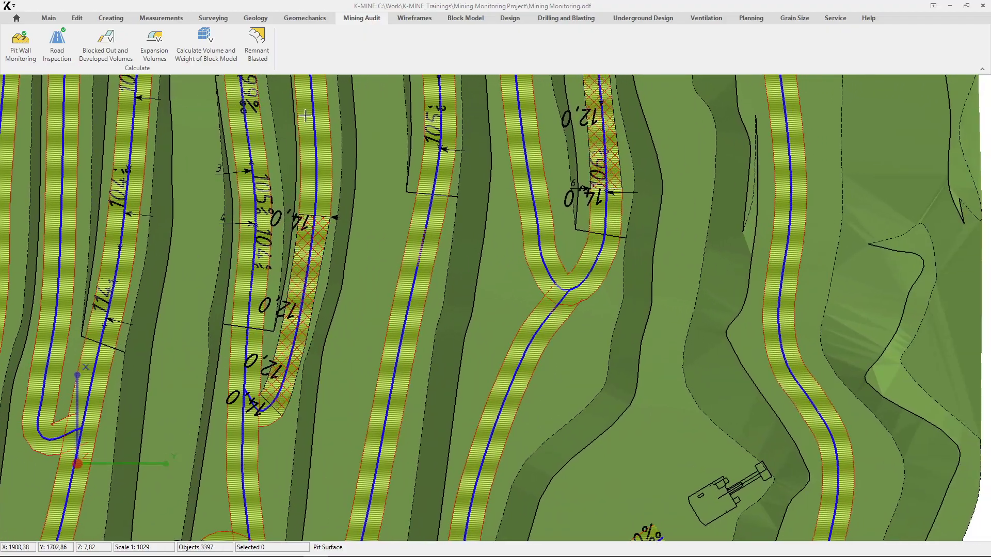
{"action": "middle_click_drag", "start_coordinate": [168, 375], "coordinate": [536, 382]}
{"action": "key", "text": "ctrl+l"}
Step: Select the 9 objects on the Road Inspection's Narrowing Sections layer and tilt the view to review them
{"action": "left_click", "coordinate": [116, 280]}
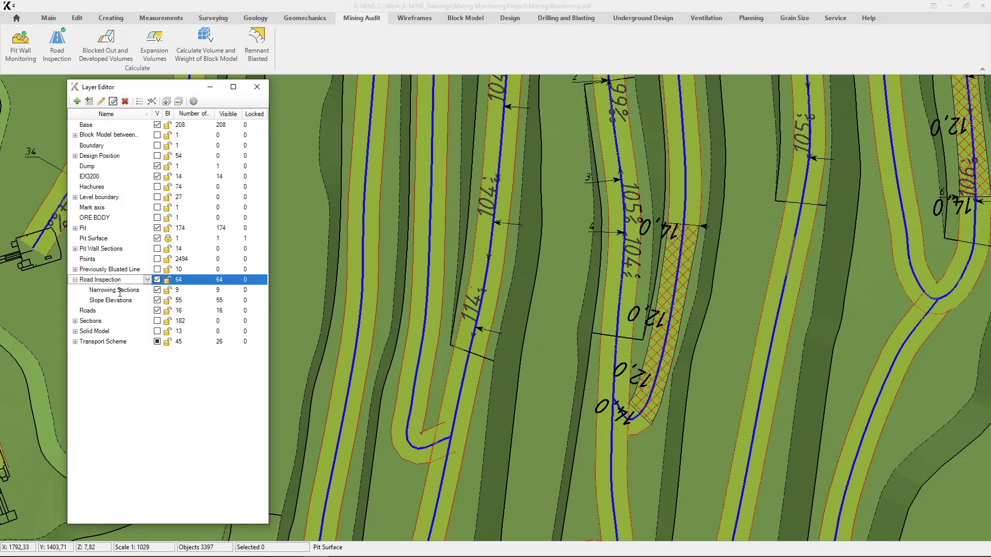
{"action": "left_click", "coordinate": [117, 290]}
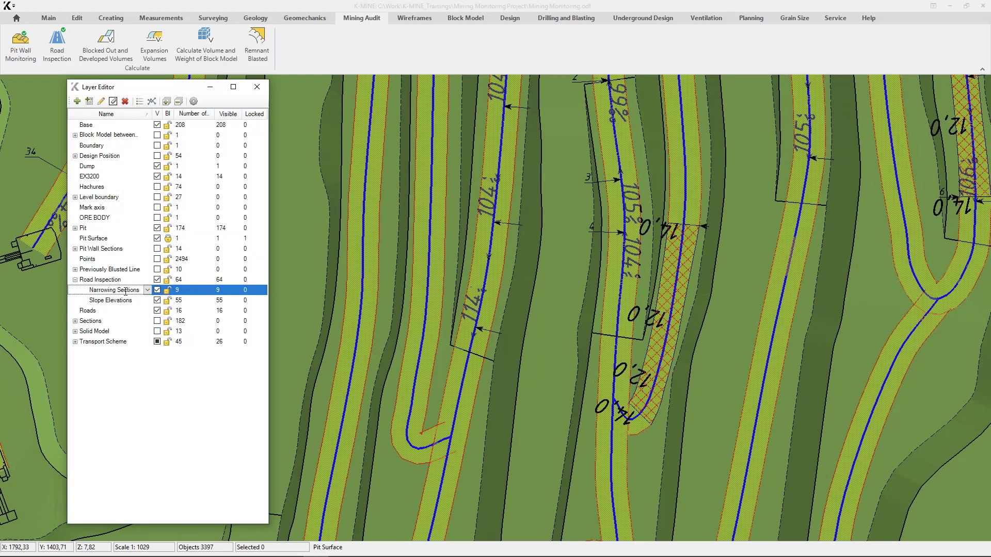
{"action": "right_click", "coordinate": [124, 290]}
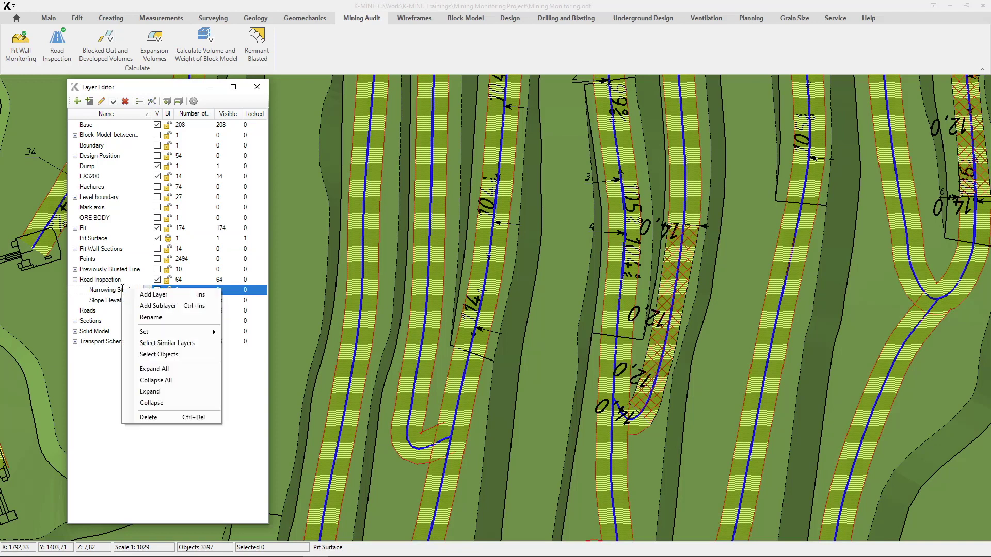
{"action": "left_click", "coordinate": [167, 356]}
{"action": "scroll", "coordinate": [651, 338], "scroll_direction": "down", "scroll_amount": 5}
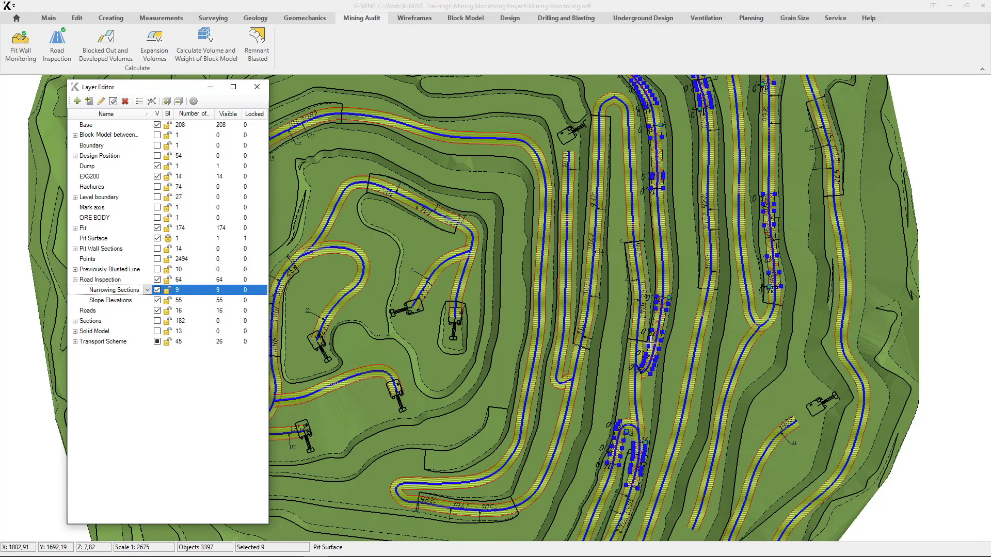
{"action": "scroll", "coordinate": [527, 136], "scroll_direction": "up", "scroll_amount": 5}
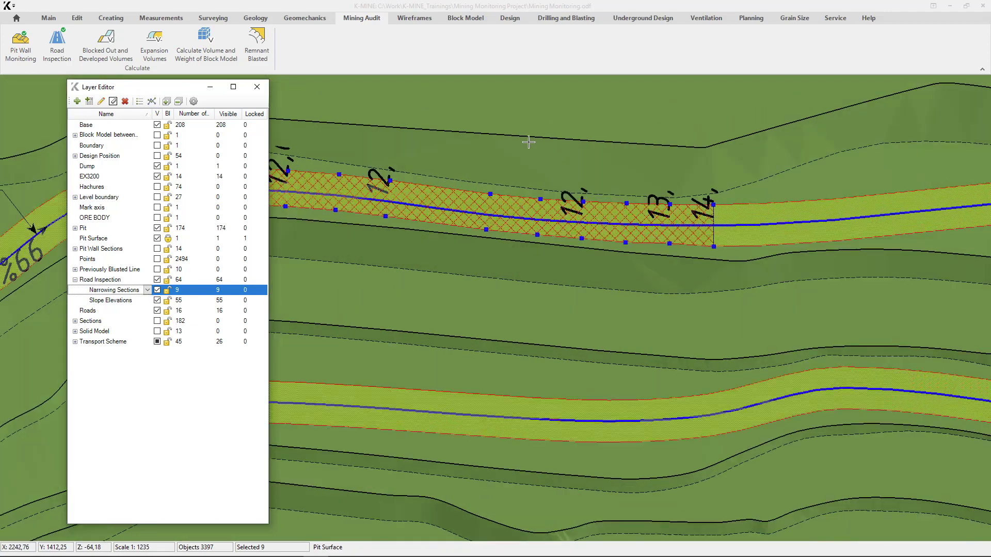
{"action": "scroll", "coordinate": [539, 189], "scroll_direction": "down", "scroll_amount": 3}
{"action": "scroll", "coordinate": [539, 188], "scroll_direction": "down", "scroll_amount": 2}
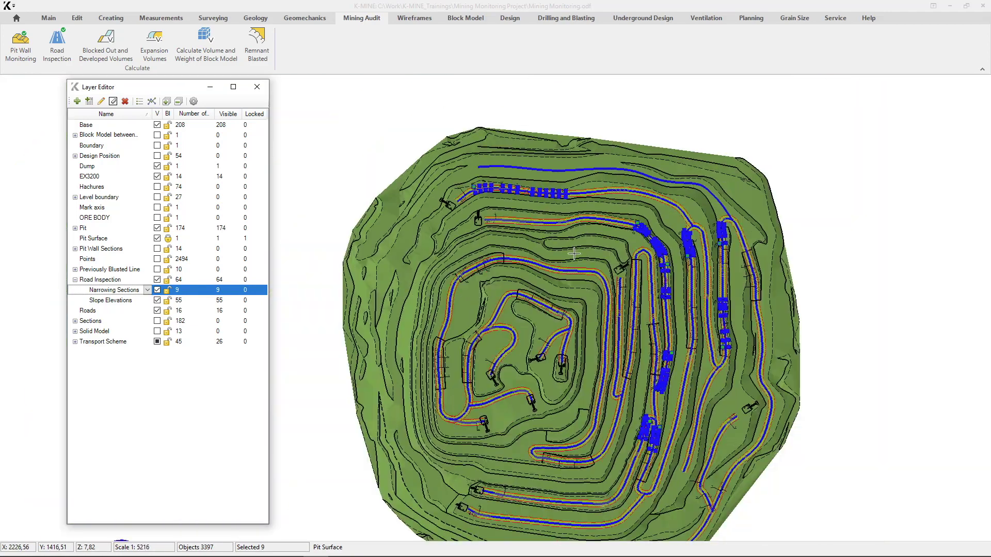
{"action": "middle_click_drag", "start_coordinate": [539, 189], "coordinate": [545, 223]}
Step: Sum the narrowing polygons' 3D Length in Property Editor to 1778,01, then clear the selection
{"action": "left_click", "coordinate": [49, 18]}
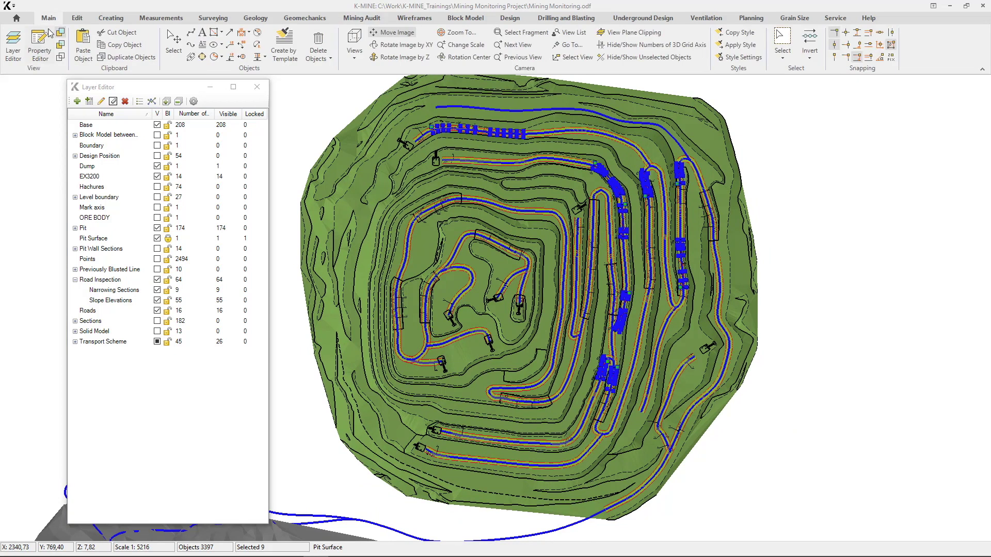
{"action": "left_click", "coordinate": [40, 50]}
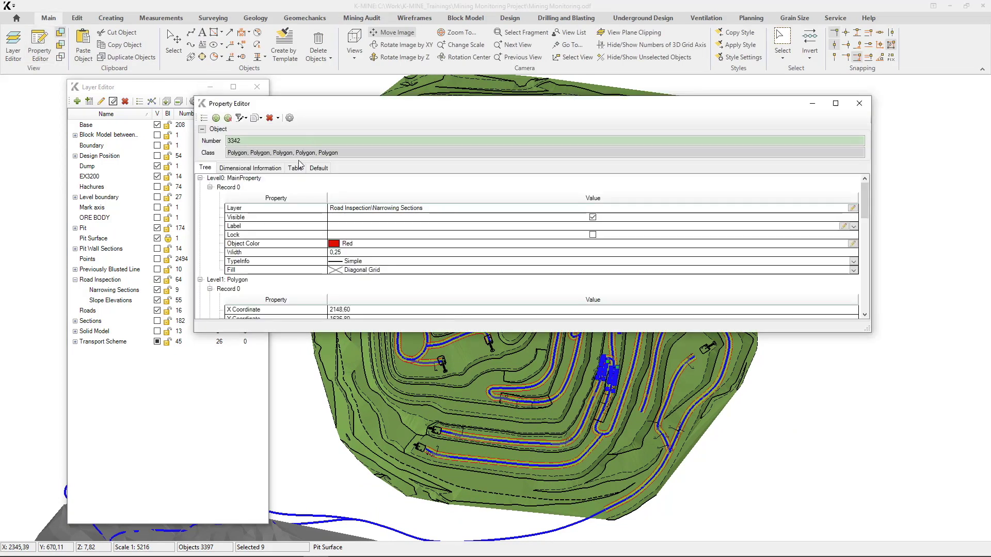
{"action": "left_click", "coordinate": [260, 169]}
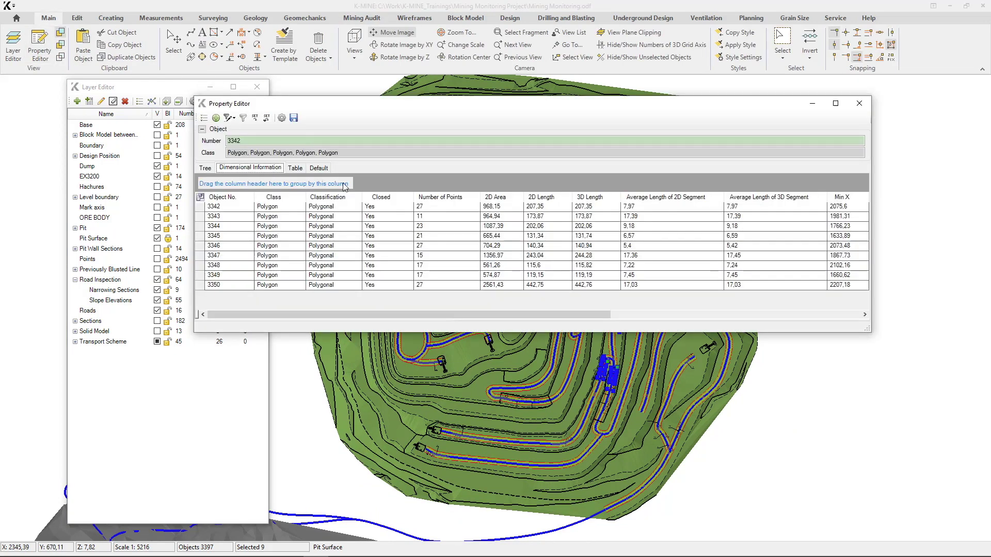
{"action": "left_click", "coordinate": [611, 199]}
{"action": "left_click", "coordinate": [588, 284]}
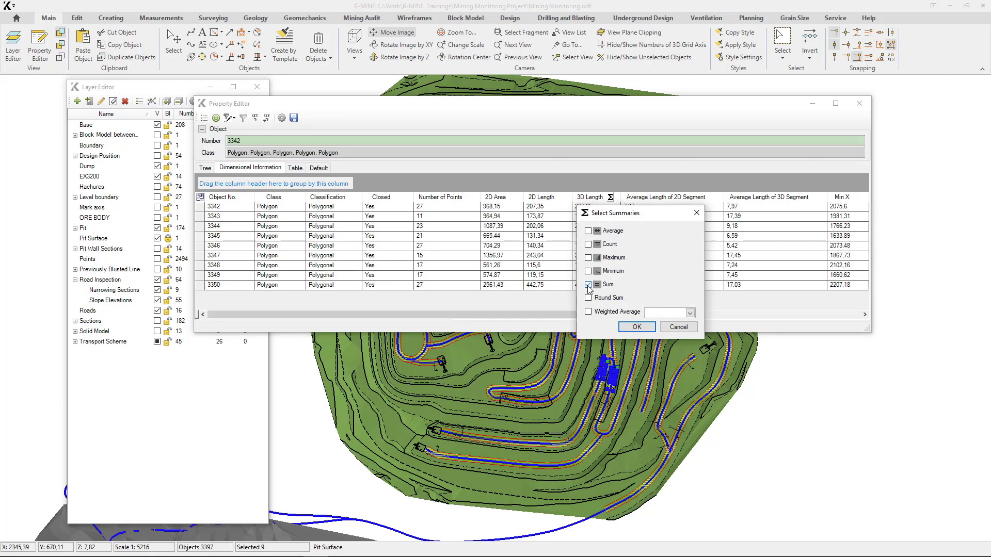
{"action": "left_click", "coordinate": [636, 325]}
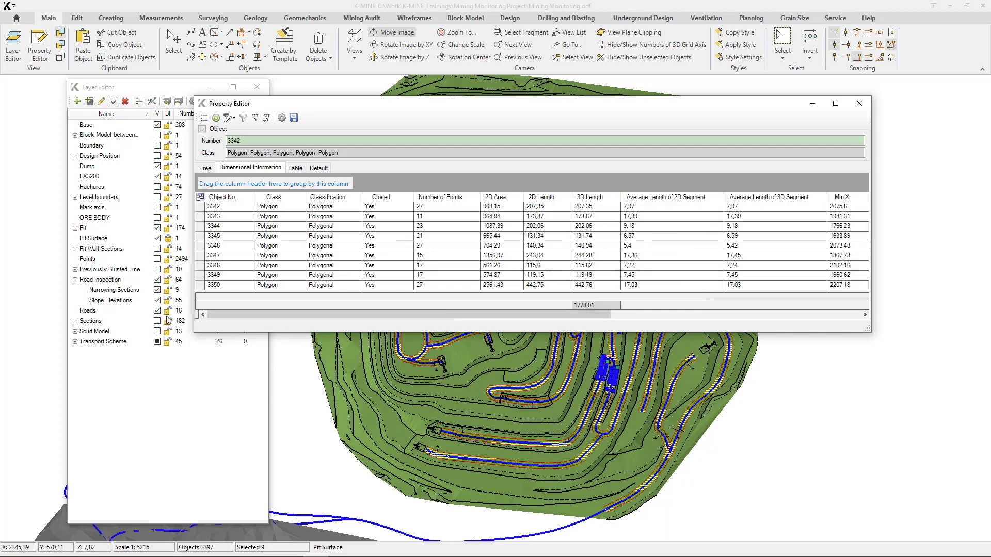
{"action": "left_click", "coordinate": [301, 410]}
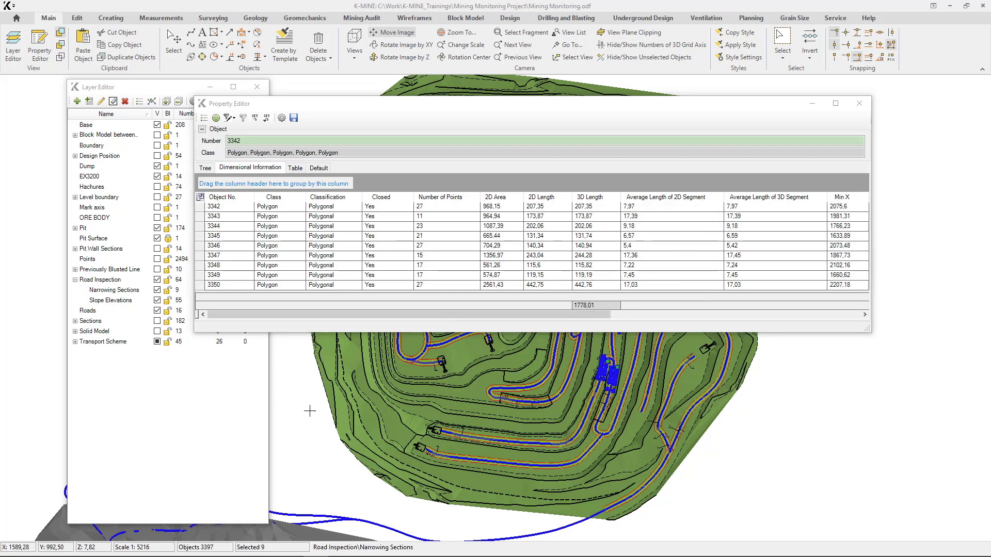
{"action": "left_click", "coordinate": [309, 411]}
Step: Select all 55 objects on the Slope Elevations layer
{"action": "left_click", "coordinate": [104, 302]}
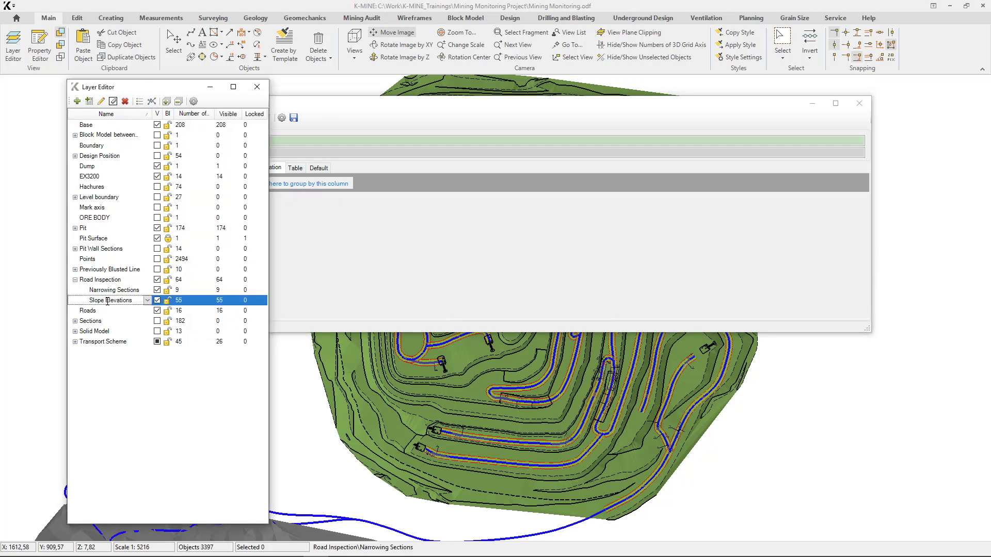
{"action": "right_click", "coordinate": [109, 300]}
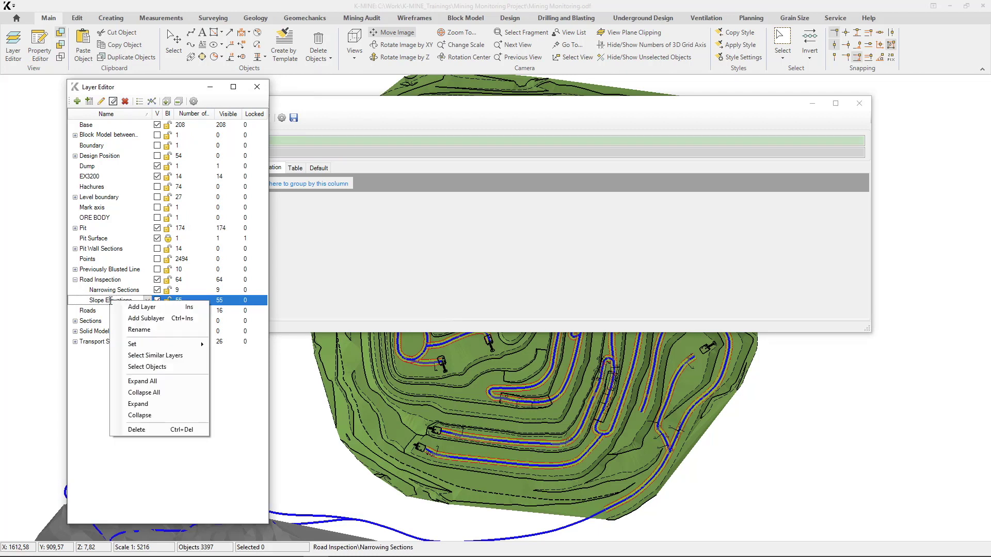
{"action": "left_click", "coordinate": [156, 367]}
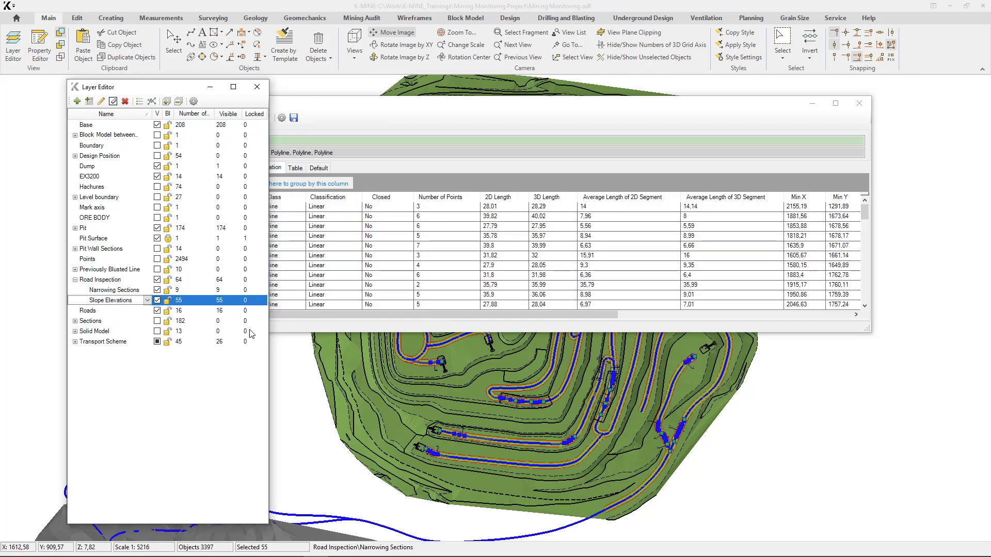
Step: Sum their 3D Length to 1806,87 and close the Property Editor
{"action": "left_click_drag", "start_coordinate": [623, 333], "coordinate": [626, 396]}
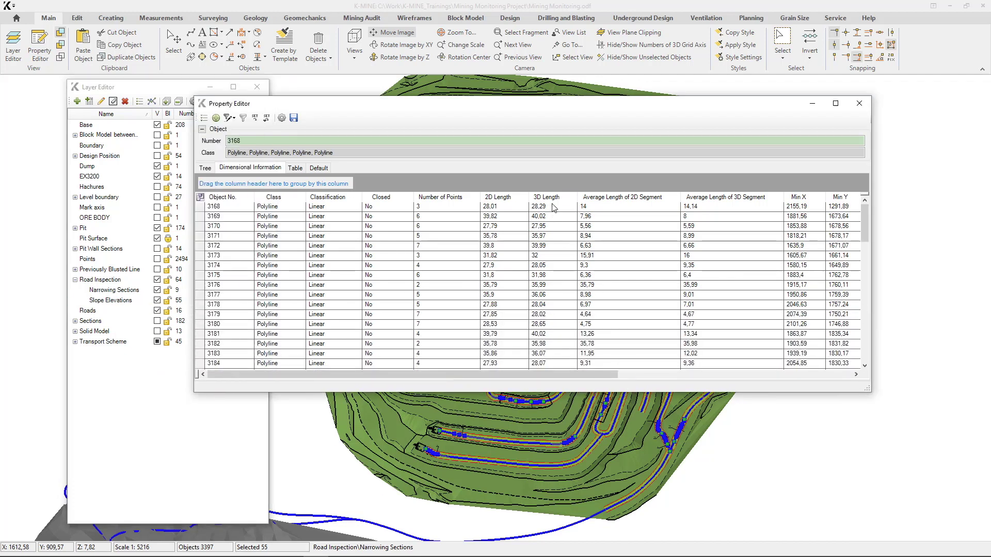
{"action": "left_click", "coordinate": [566, 198]}
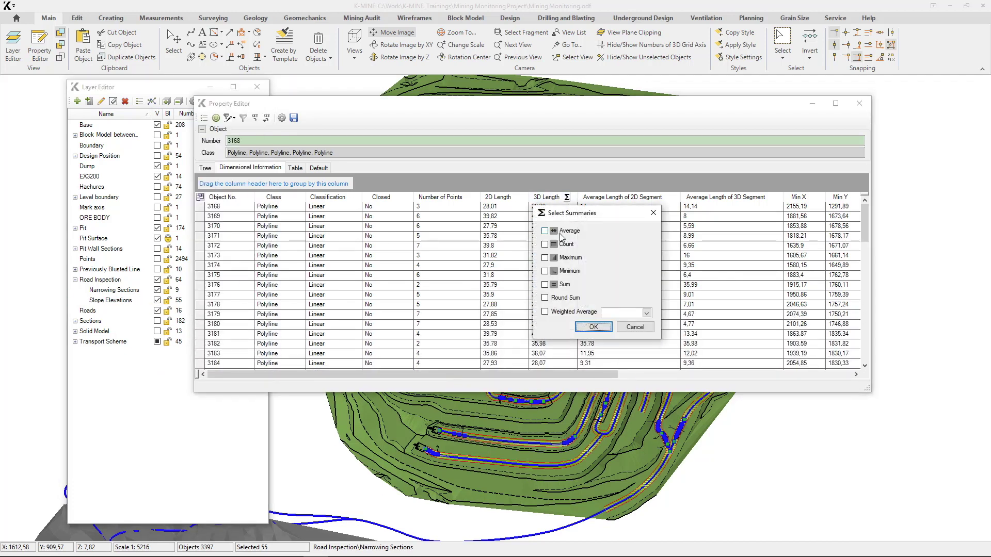
{"action": "left_click", "coordinate": [545, 284]}
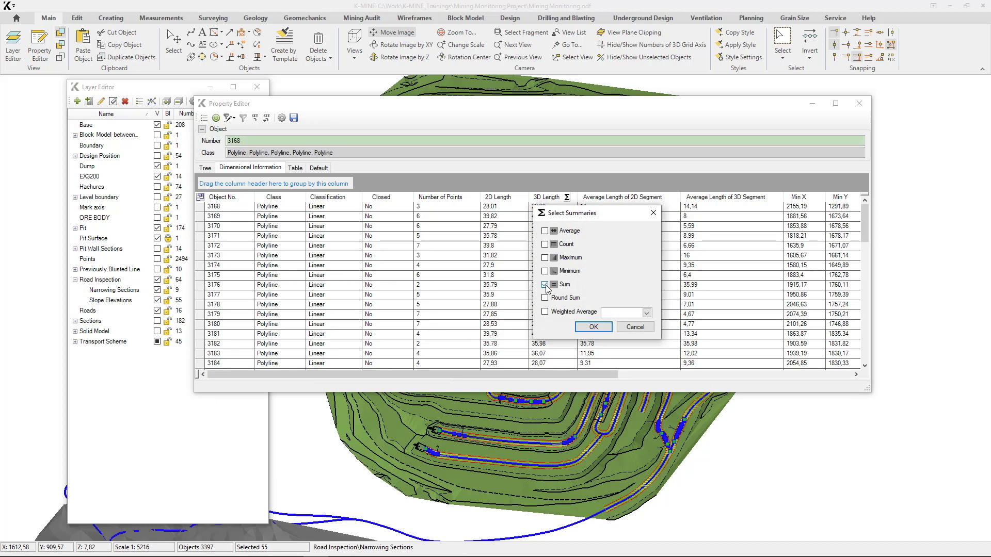
{"action": "left_click", "coordinate": [593, 327]}
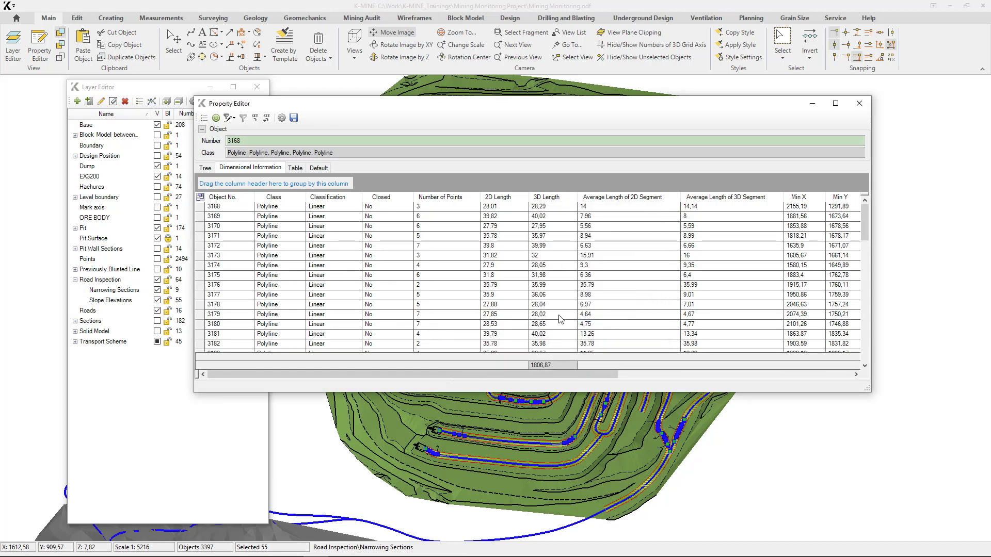
{"action": "left_click", "coordinate": [859, 103]}
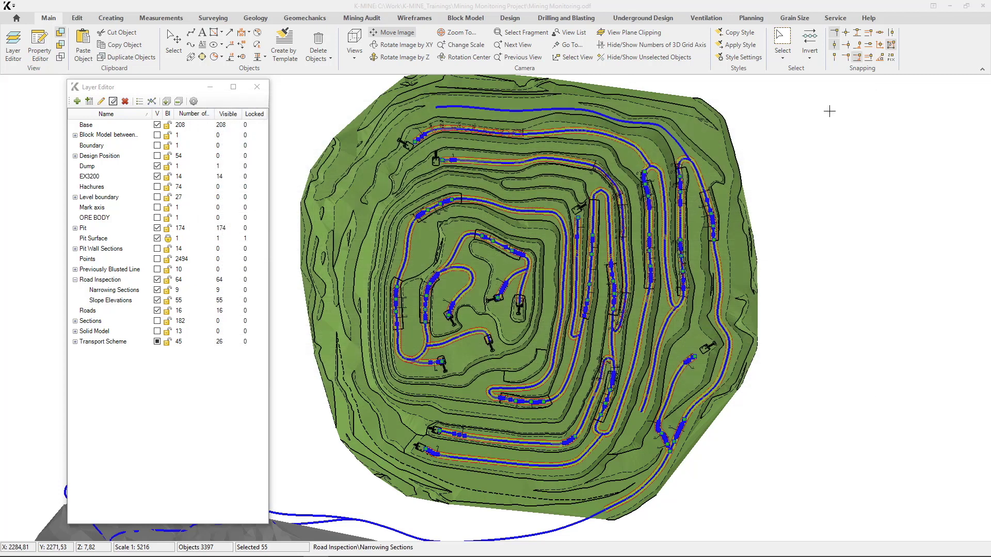
Step: Close the Layer Editor and bring the roads in the pit centre into view
{"action": "left_click", "coordinate": [257, 87]}
{"action": "middle_click_drag", "start_coordinate": [604, 252], "coordinate": [544, 248]}
{"action": "scroll", "coordinate": [527, 246], "scroll_direction": "up", "scroll_amount": 5}
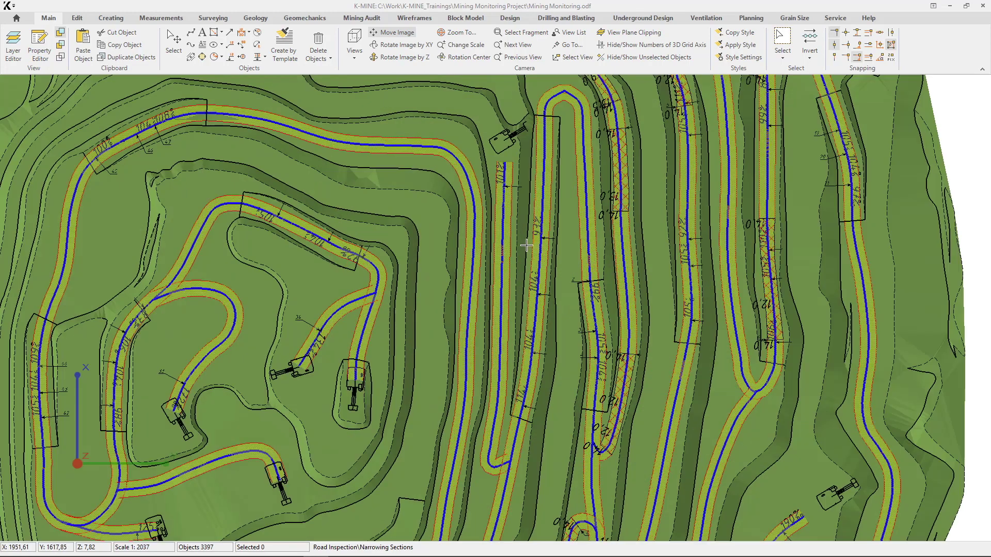
{"action": "middle_click_drag", "start_coordinate": [512, 253], "coordinate": [394, 253]}
{"action": "scroll", "coordinate": [412, 258], "scroll_direction": "down", "scroll_amount": 1}
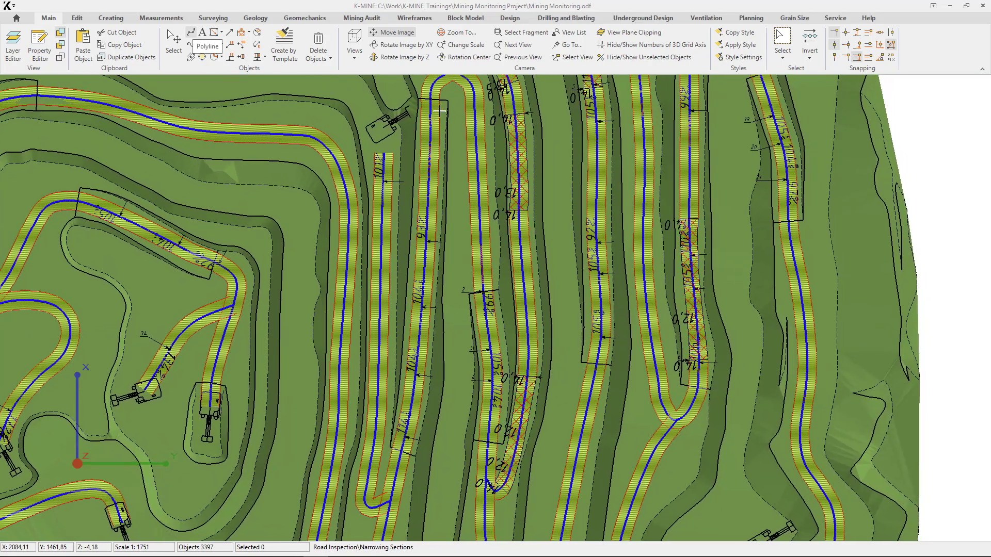
Step: Draw a polyline down the central road's centreline beside the 114 slope label and select it
{"action": "left_click", "coordinate": [434, 102]}
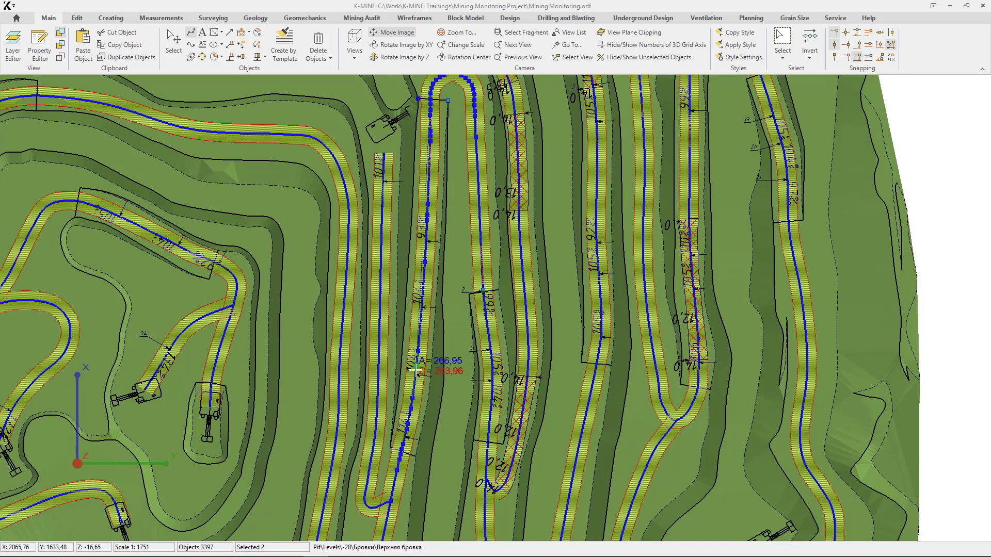
{"action": "left_click", "coordinate": [400, 451]}
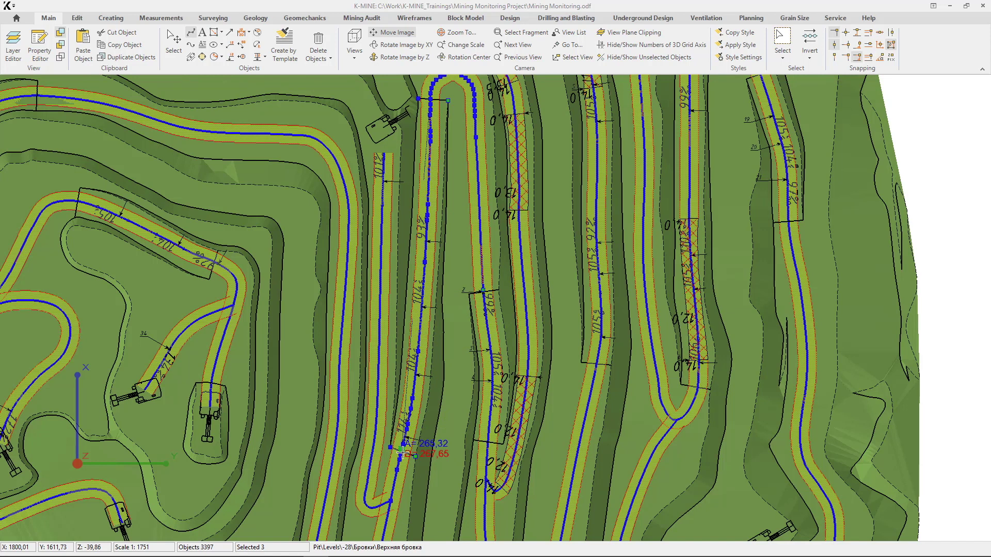
{"action": "scroll", "coordinate": [401, 448], "scroll_direction": "up", "scroll_amount": 5}
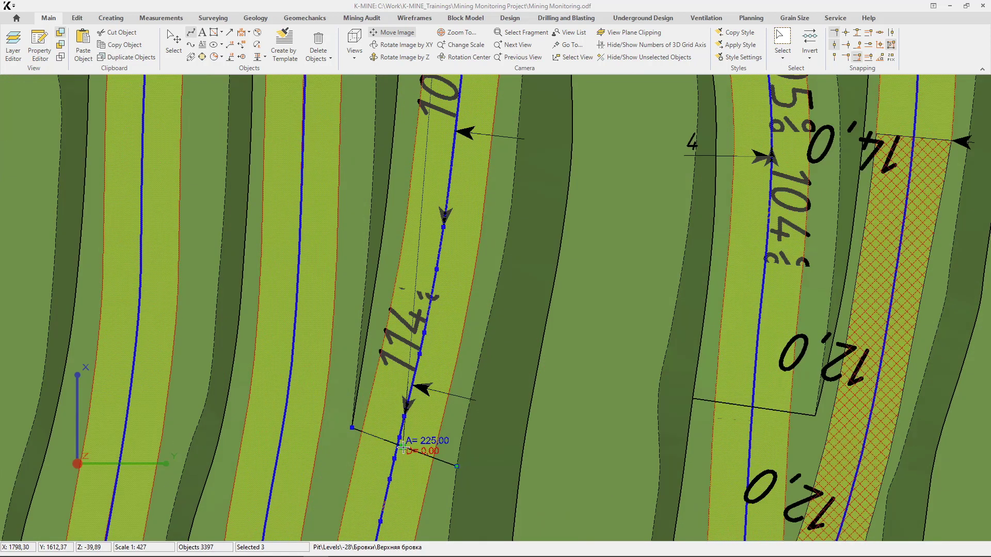
{"action": "scroll", "coordinate": [401, 447], "scroll_direction": "down", "scroll_amount": 2}
{"action": "scroll", "coordinate": [404, 448], "scroll_direction": "up", "scroll_amount": 4}
{"action": "left_click", "coordinate": [404, 448]}
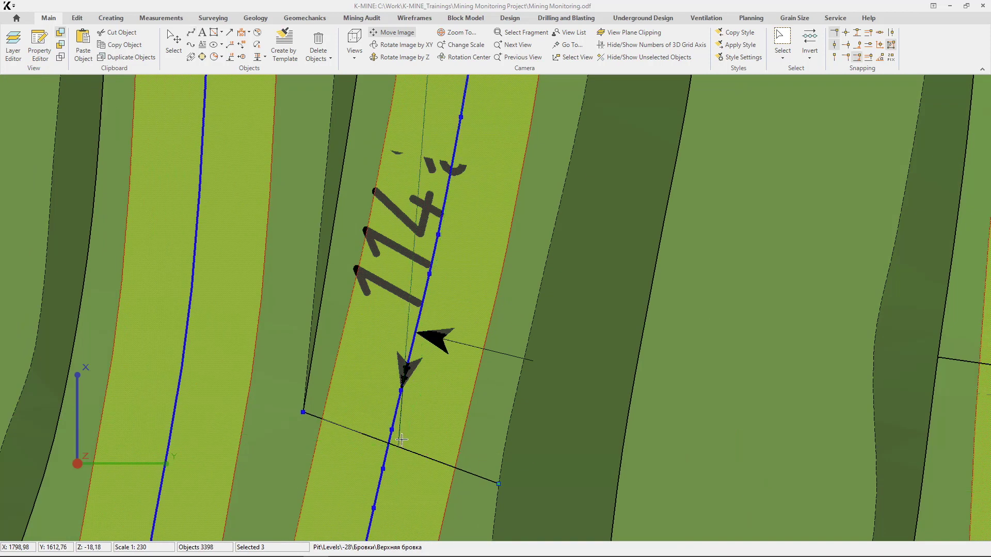
{"action": "left_click", "coordinate": [406, 439]}
{"action": "scroll", "coordinate": [425, 430], "scroll_direction": "down", "scroll_amount": 5}
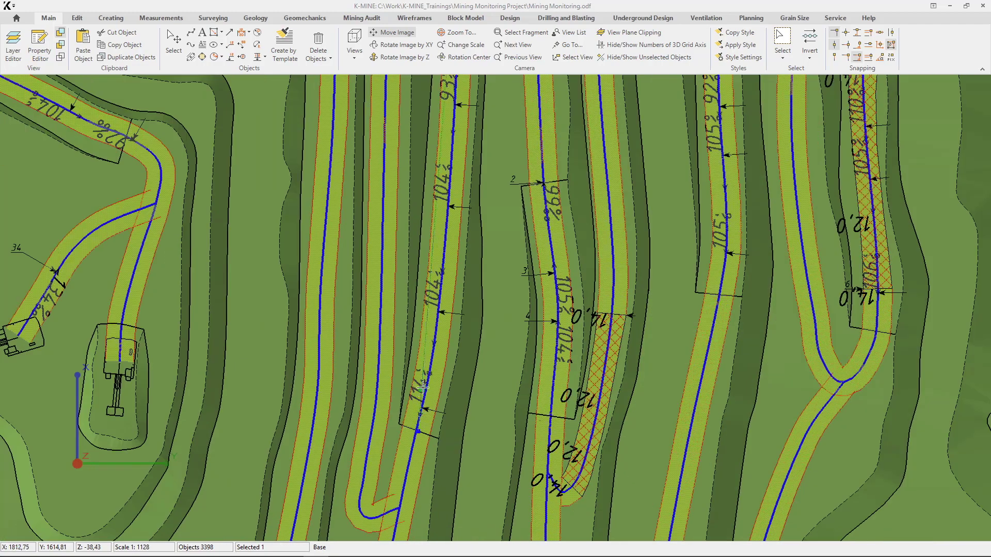
{"action": "scroll", "coordinate": [424, 374], "scroll_direction": "down", "scroll_amount": 4}
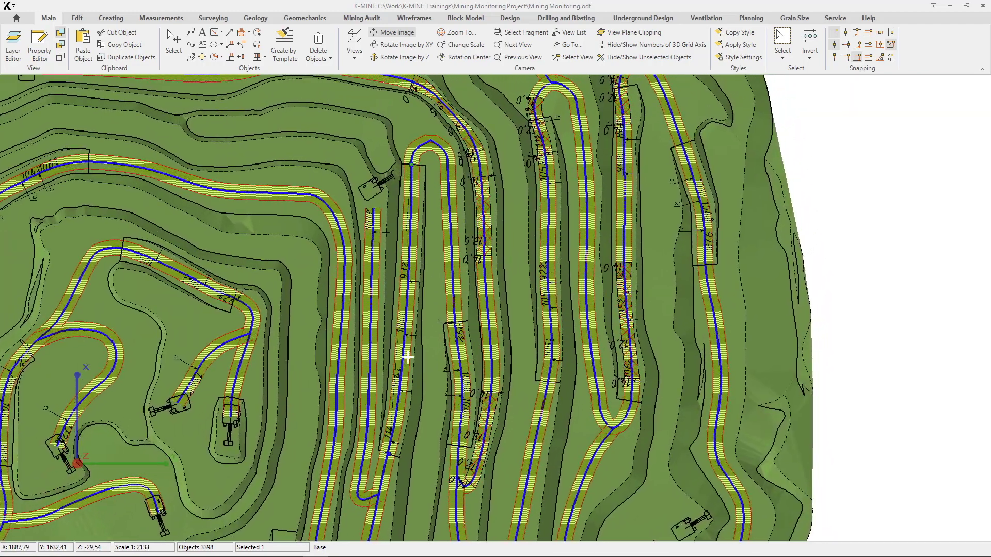
{"action": "scroll", "coordinate": [348, 349], "scroll_direction": "down", "scroll_amount": 3}
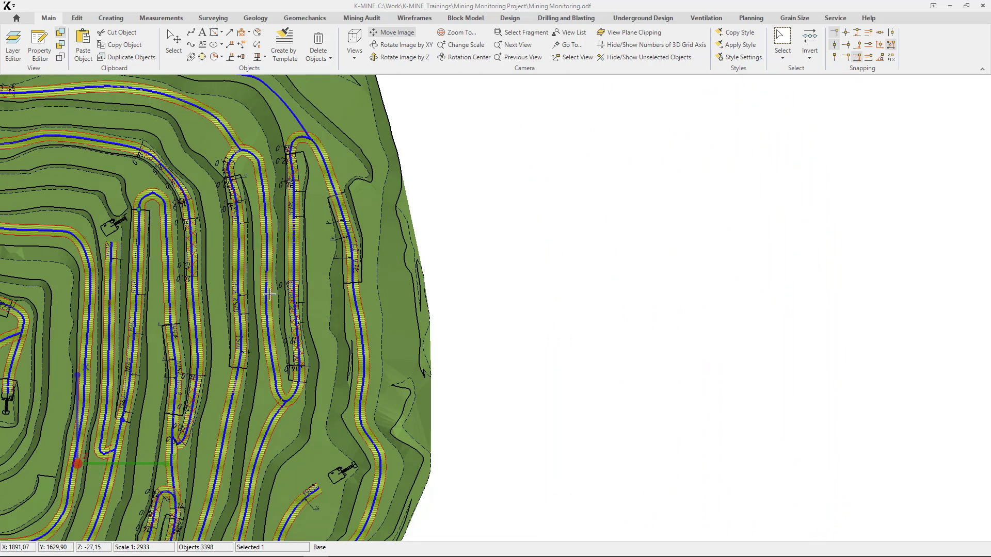
Step: Create a Route Profile section initialised by the traced line, placed at a picked canvas point
{"action": "left_click", "coordinate": [213, 19]}
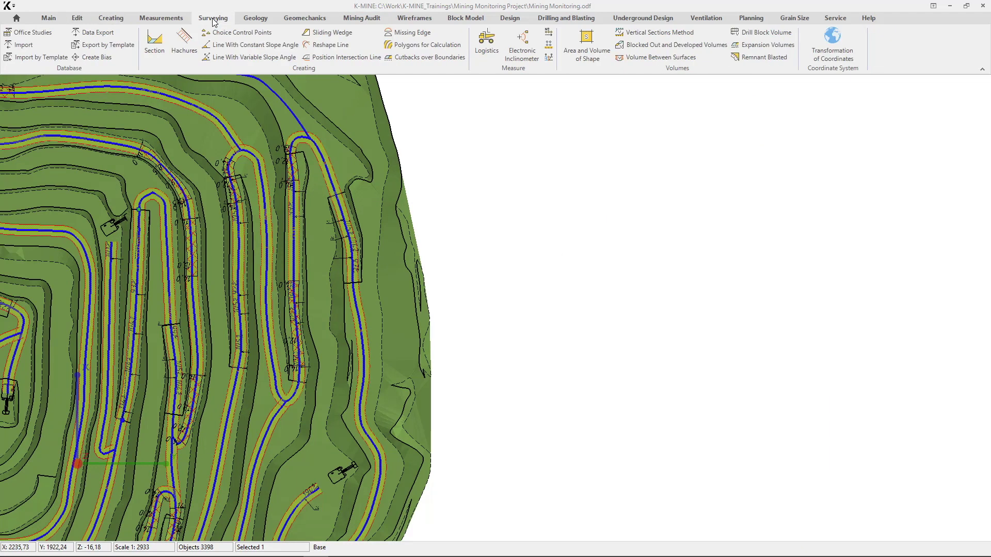
{"action": "left_click", "coordinate": [155, 40]}
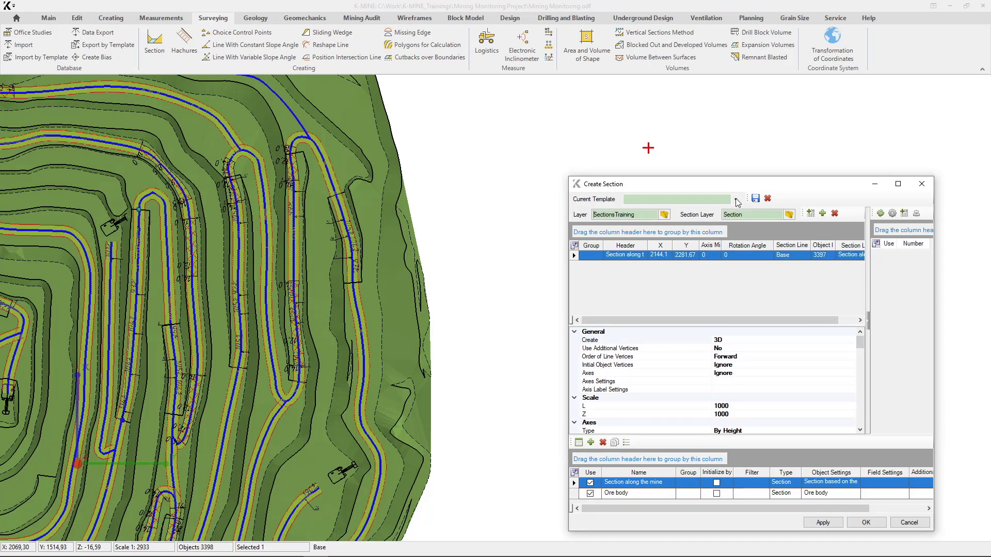
{"action": "left_click", "coordinate": [736, 200]}
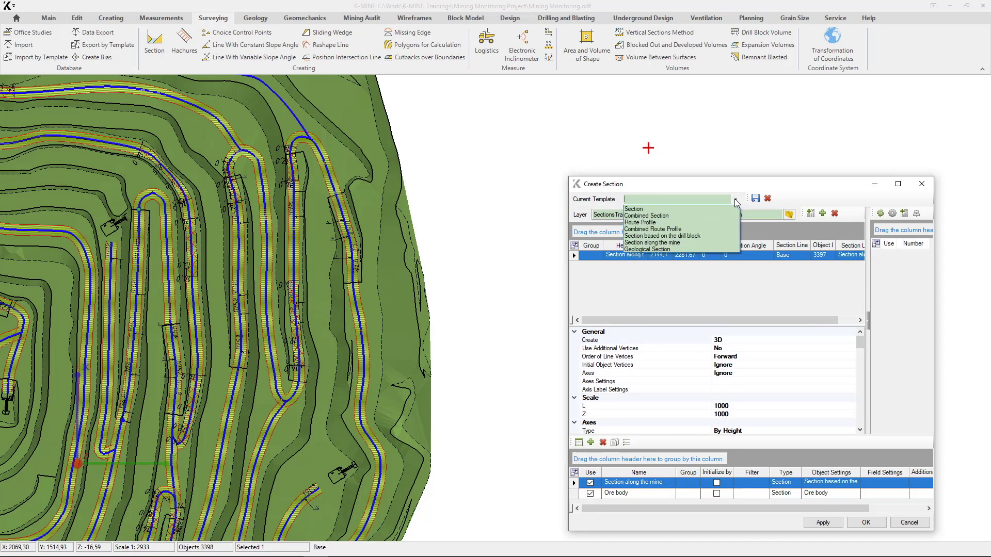
{"action": "left_click", "coordinate": [659, 226]}
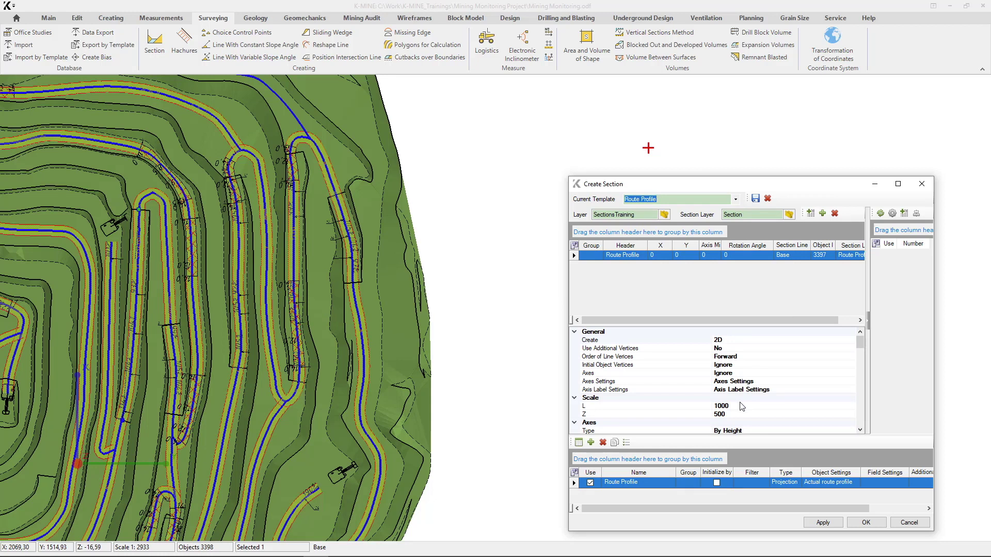
{"action": "left_click", "coordinate": [716, 483]}
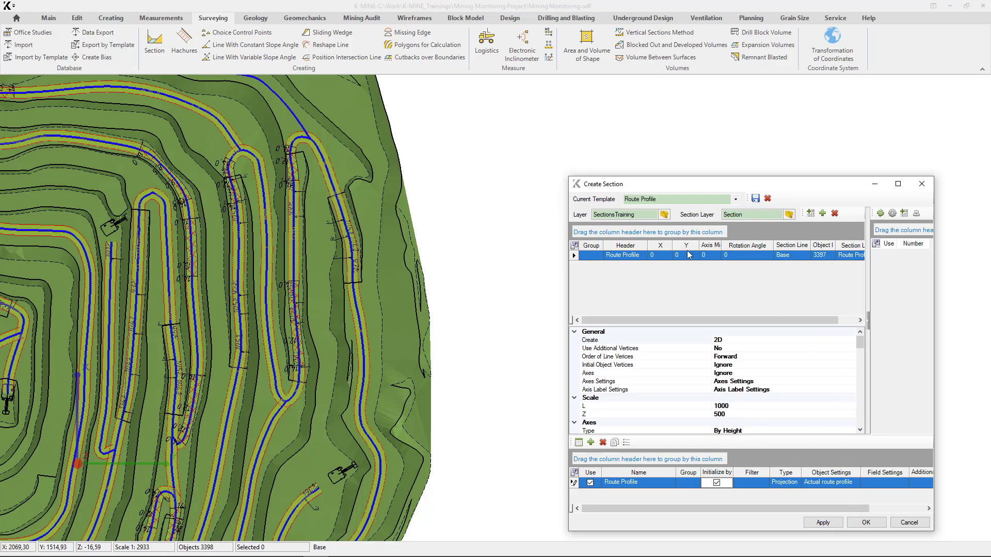
{"action": "left_click", "coordinate": [663, 255]}
{"action": "left_click", "coordinate": [603, 227]}
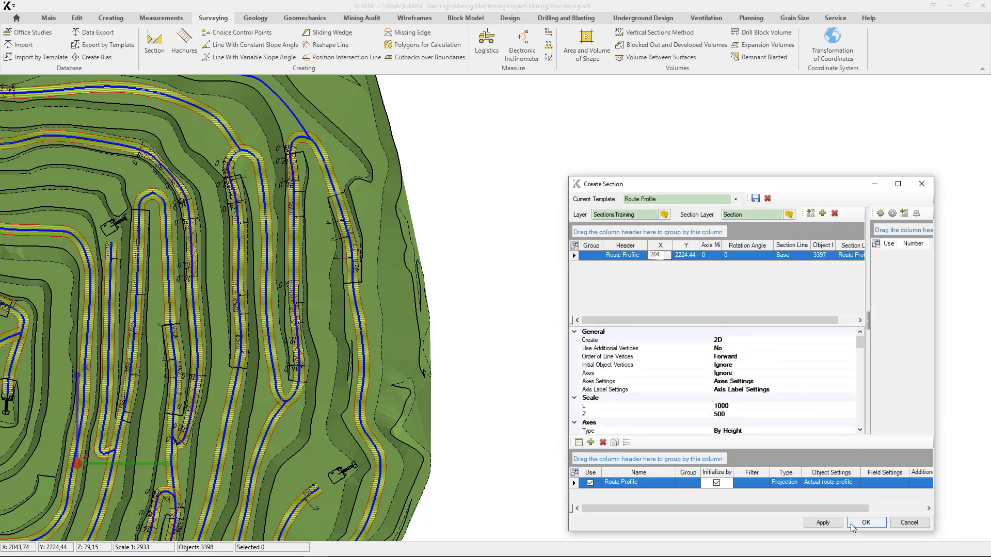
{"action": "left_click", "coordinate": [865, 523]}
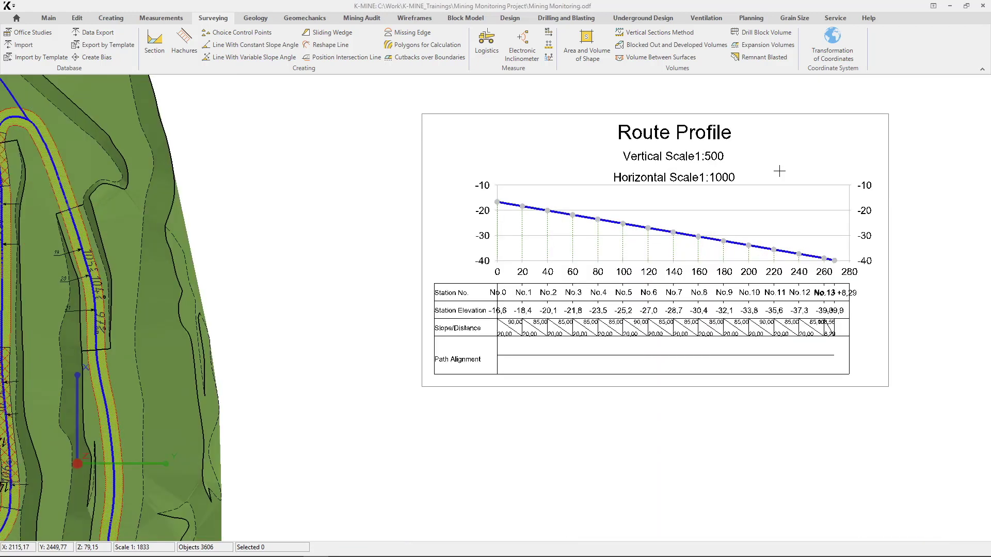
Step: Zoom and pan to inspect the Route Profile falling from -16,6 to -39,9 across stations No.0–No.13+8,29
{"action": "scroll", "coordinate": [774, 175], "scroll_direction": "up", "scroll_amount": 3}
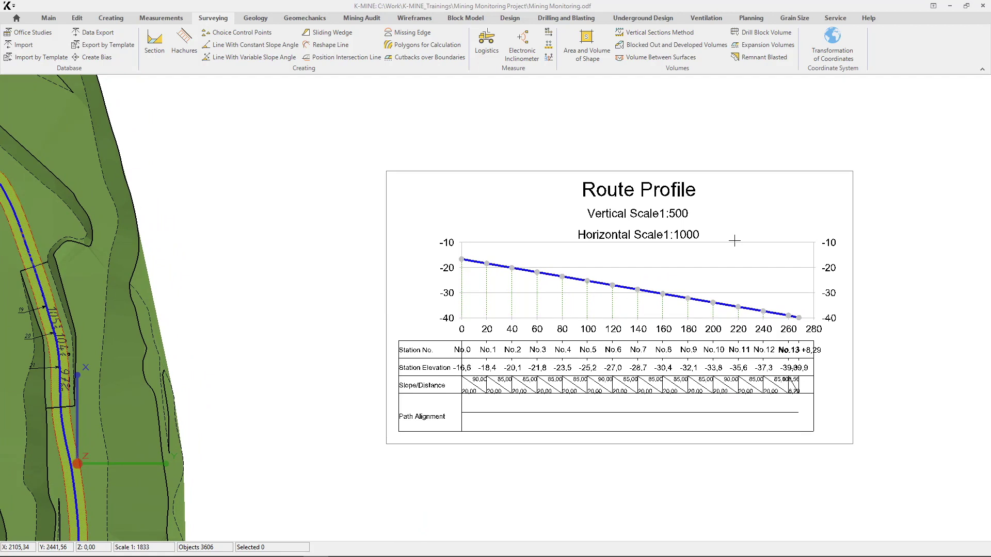
{"action": "scroll", "coordinate": [734, 241], "scroll_direction": "up", "scroll_amount": 2}
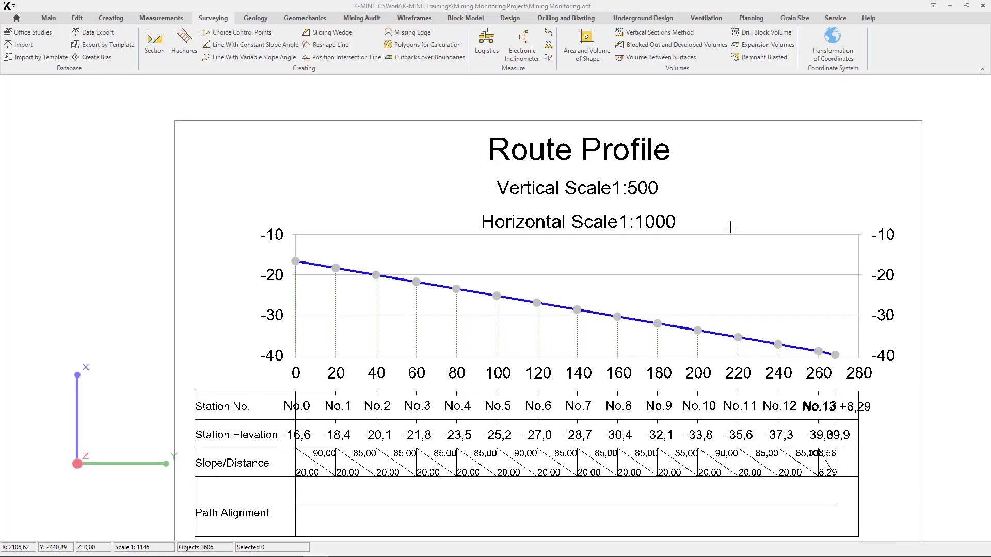
{"action": "middle_click_drag", "start_coordinate": [730, 227], "coordinate": [704, 199]}
{"action": "scroll", "coordinate": [705, 198], "scroll_direction": "down", "scroll_amount": 3}
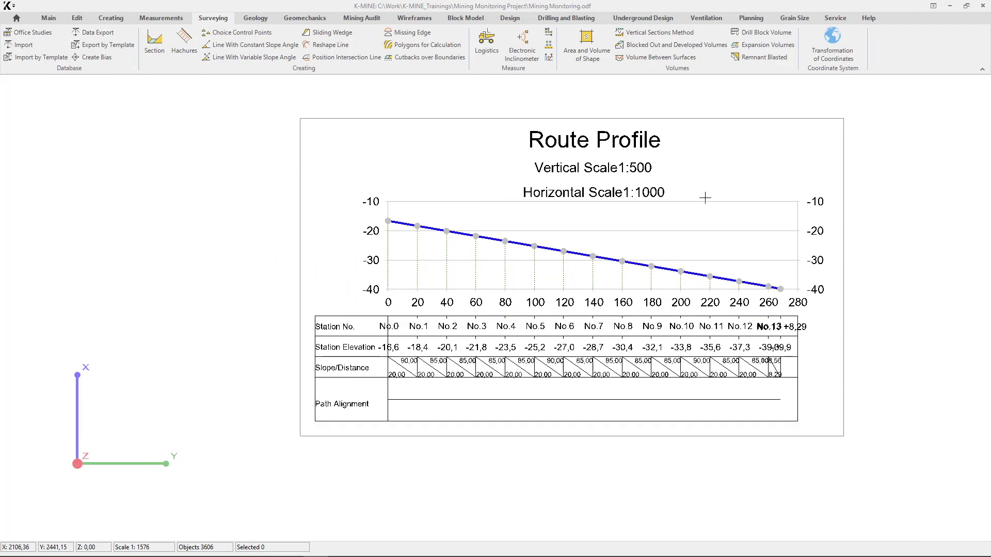